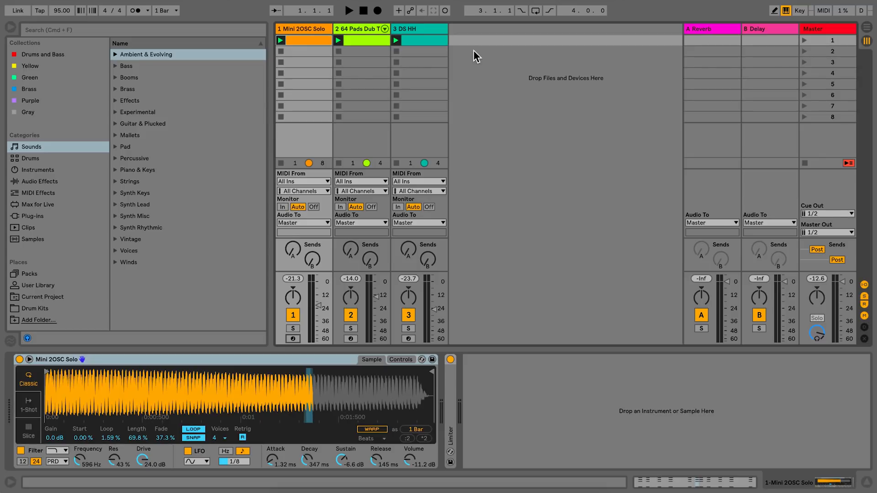
Start playback, sweep the Simpler filter cutoff, and arm the Mini 2OSC Solo track
key(space)
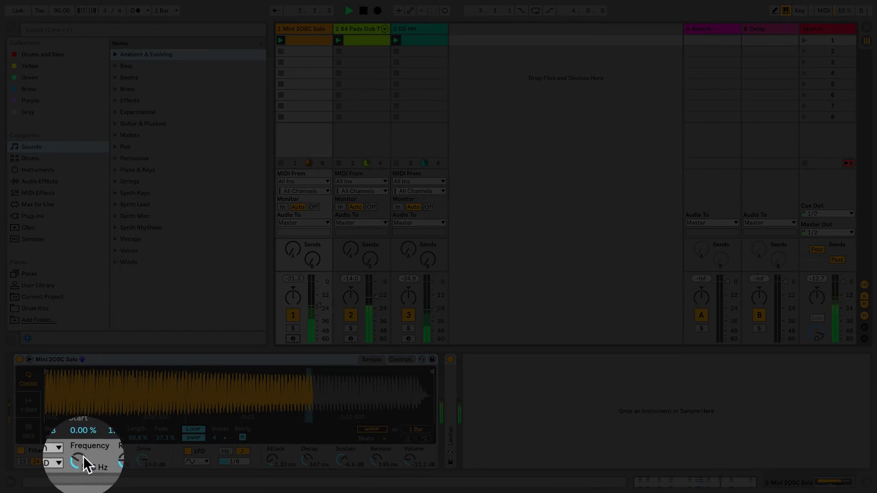
mouse_move(83, 464)
mouse_down()
mouse_move(82, 438)
mouse_move(75, 472)
mouse_up()
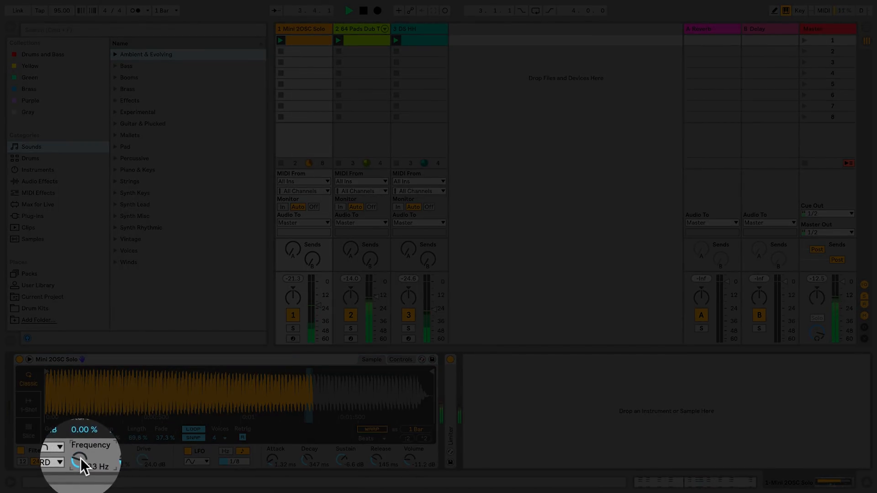
click(293, 341)
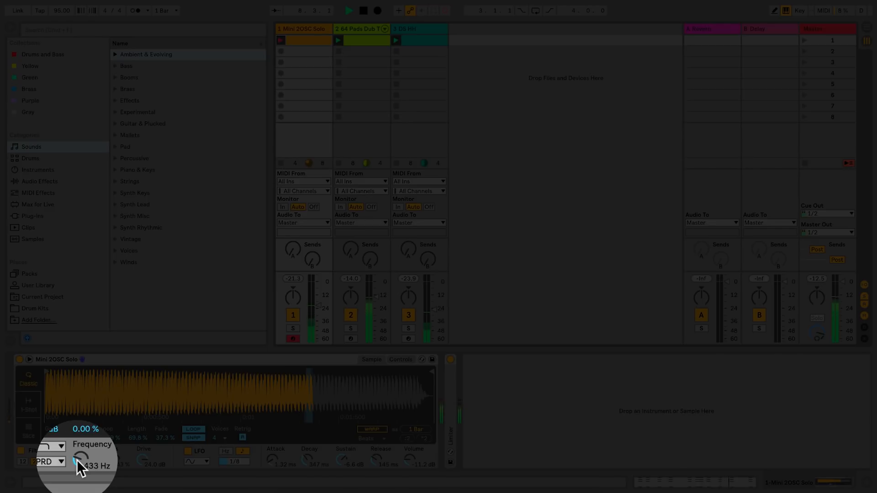
Record a filter cutoff sweep up to 15.2 kHz and a longer volume envelope release
mouse_move(76, 460)
mouse_down()
mouse_move(77, 439)
mouse_move(80, 467)
mouse_up()
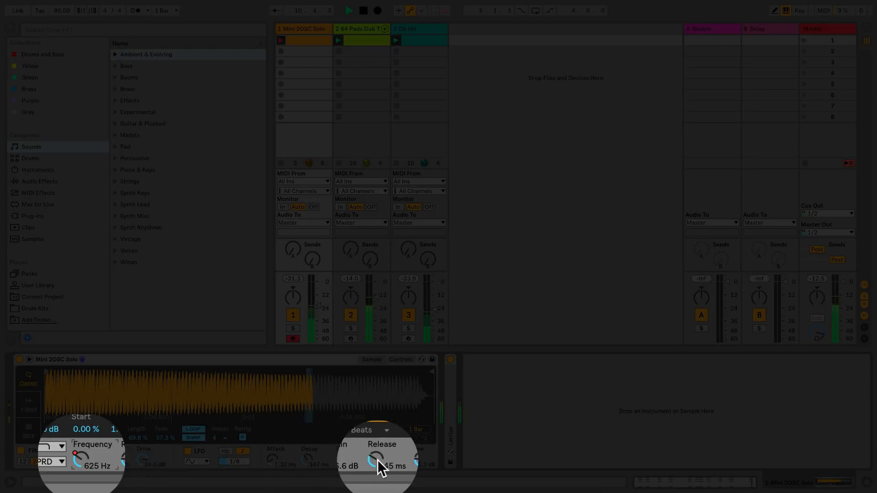
mouse_move(382, 466)
mouse_down()
mouse_move(381, 445)
mouse_move(381, 461)
mouse_move(425, 480)
mouse_move(425, 446)
mouse_move(425, 459)
mouse_up()
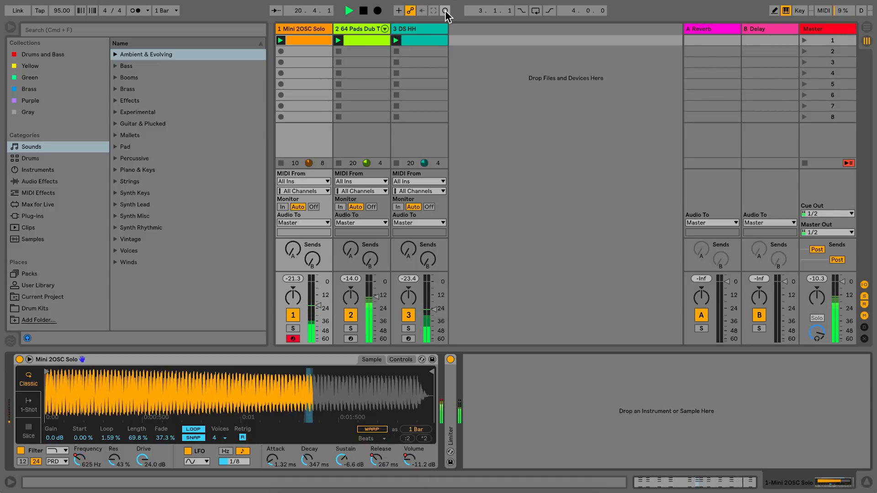
In Preferences > Record/Warp/Launch, set 'Record Session automation in' to All Tracks, then close it
key(ctrl+comma)
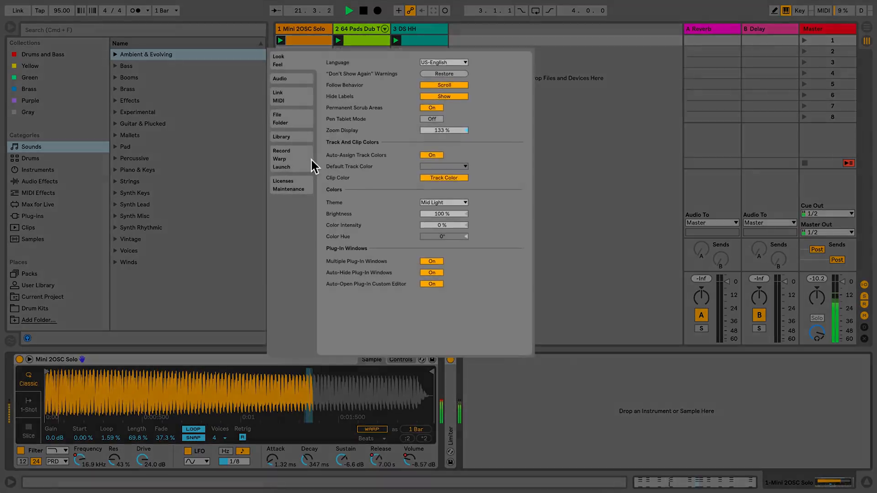
click(281, 158)
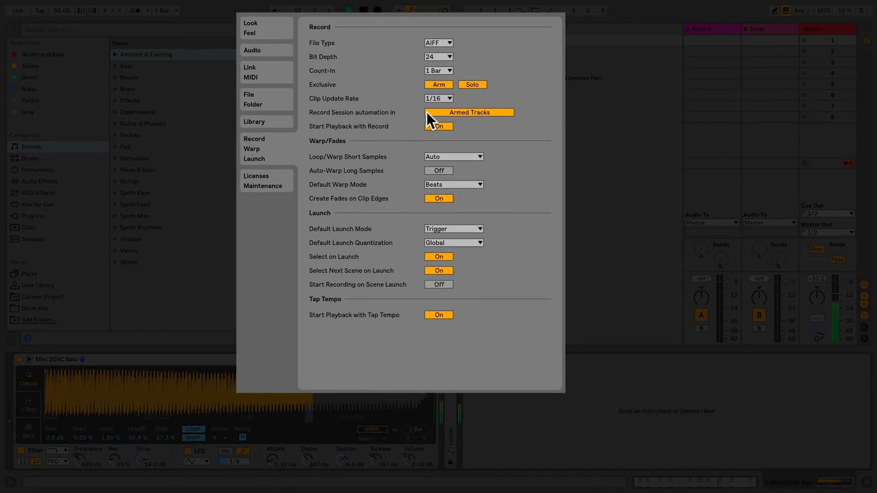
click(451, 111)
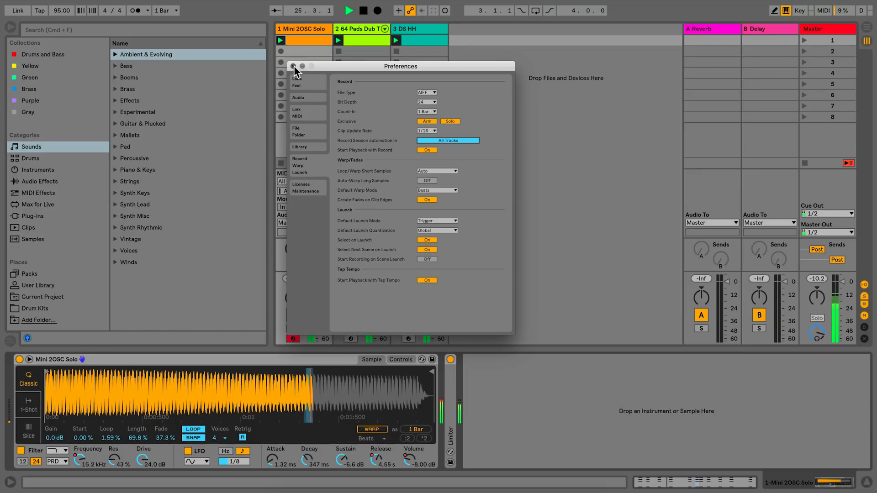
click(294, 65)
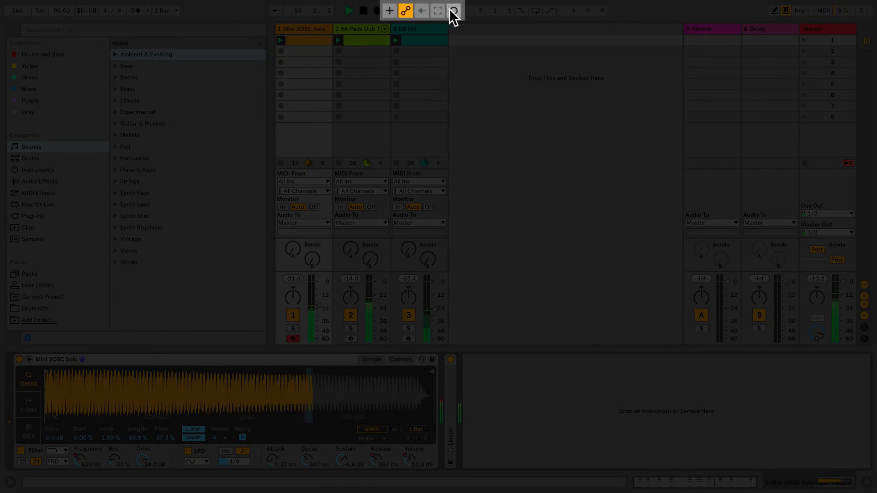
Re-enable automation, record a Filter macro sweep on the 64 Pads Dub Techno Kit, then stop playback
click(454, 12)
click(360, 29)
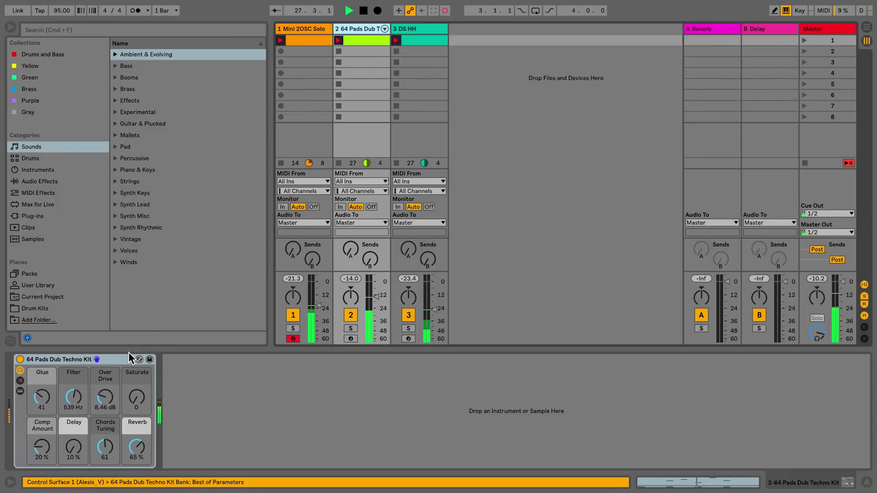
mouse_move(73, 398)
mouse_down()
mouse_move(74, 388)
mouse_move(81, 401)
mouse_up()
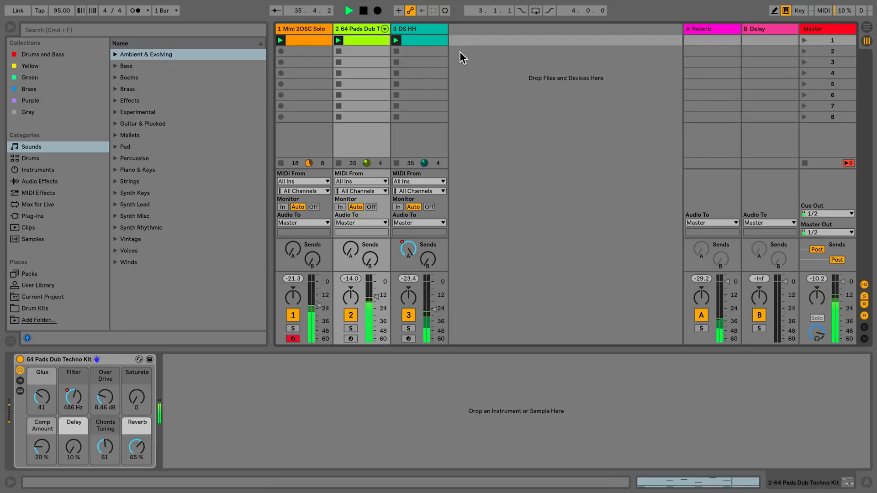
key(space)
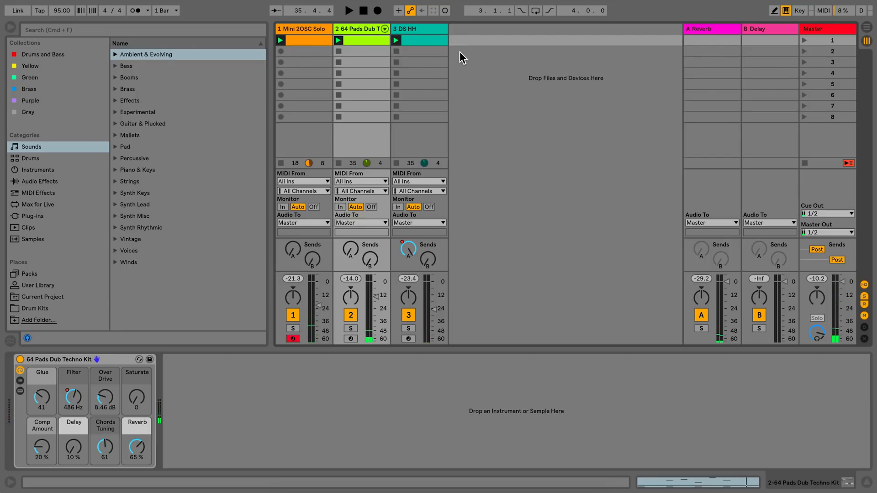
Show the Mini 2OSC Solo clip's Envelopes box and list only the adjusted envelopes
double_click(311, 41)
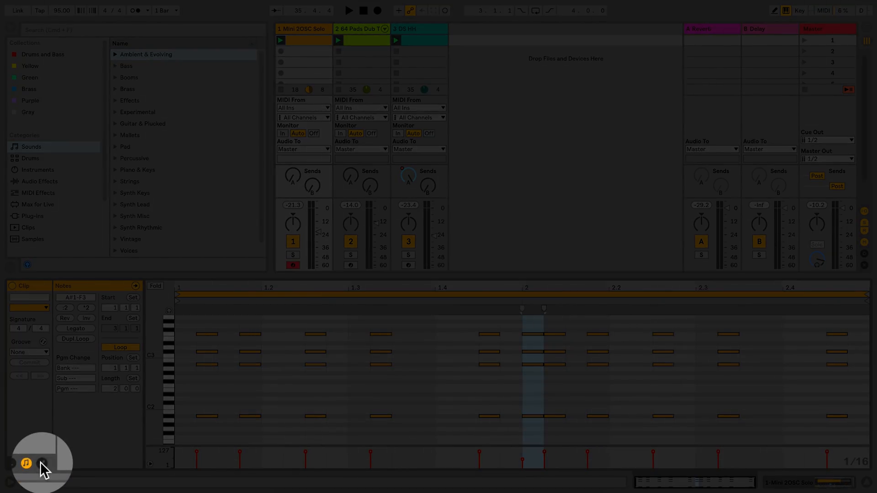
click(41, 463)
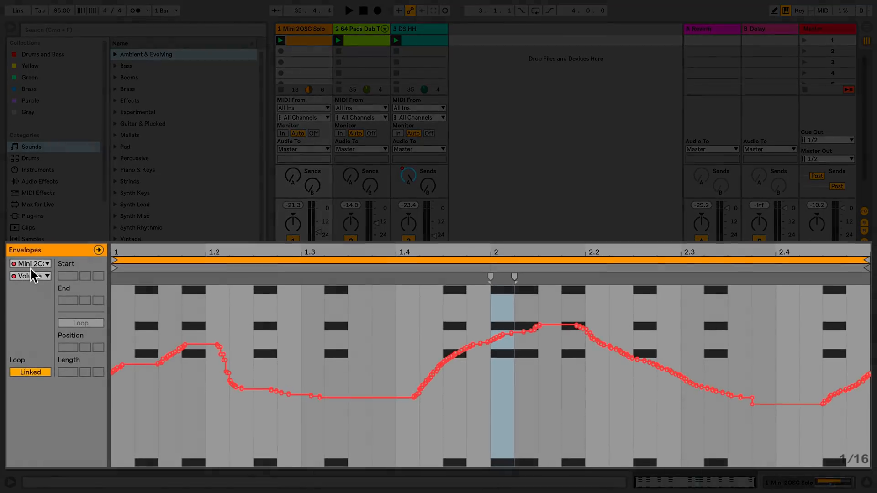
click(48, 268)
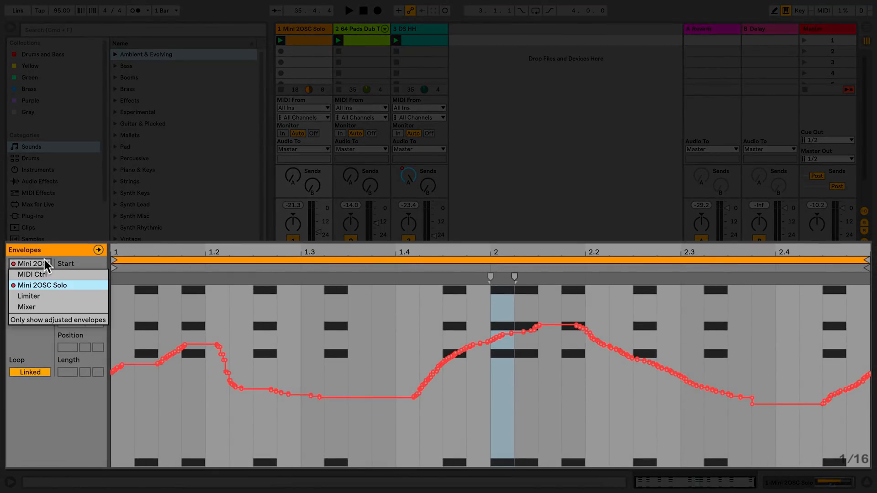
click(43, 263)
click(46, 277)
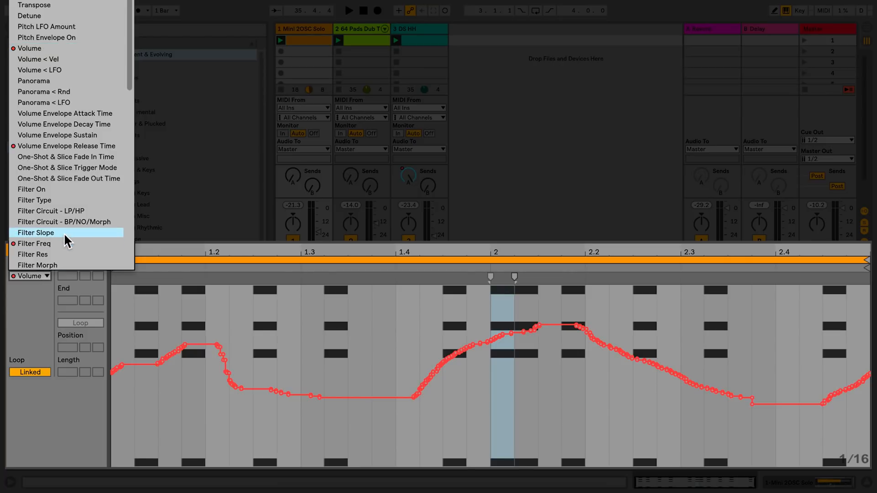
scroll(64, 232, down, 5)
scroll(64, 232, down, 5)
scroll(64, 232, down, 1)
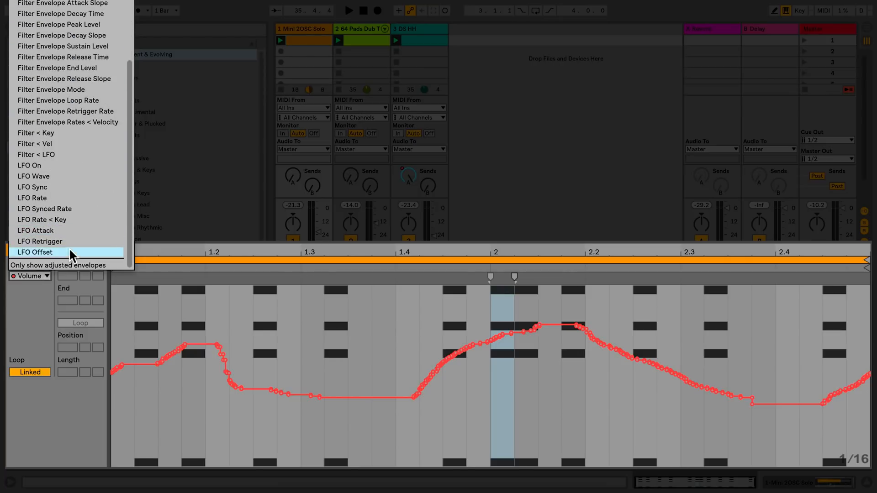
click(106, 265)
Review the Filter Freq, Release Time and Volume envelopes, then switch the chooser to show all envelopes
click(33, 264)
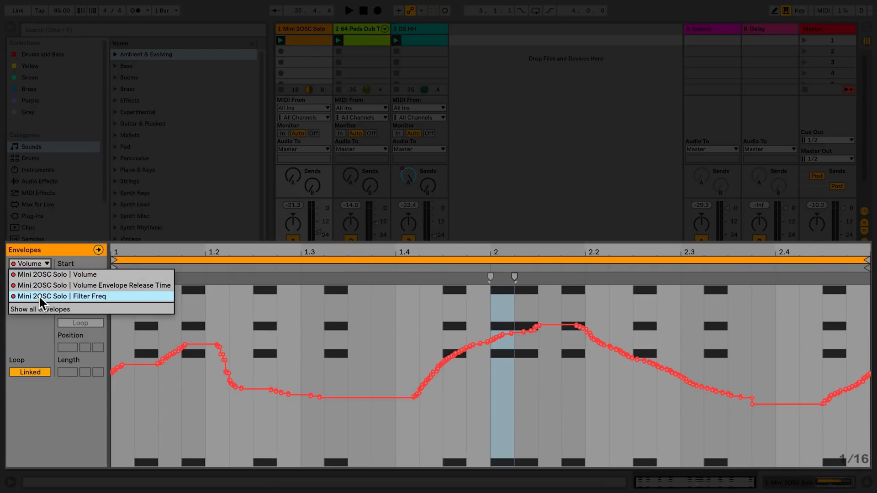
click(39, 295)
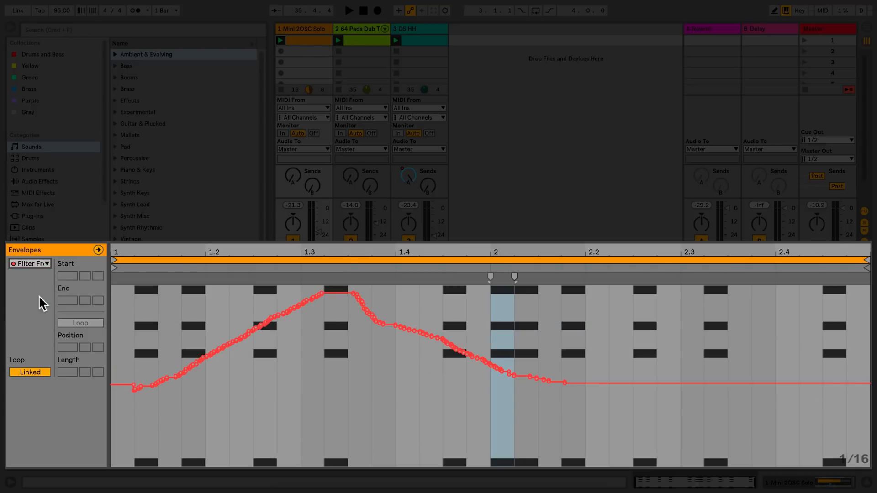
click(35, 262)
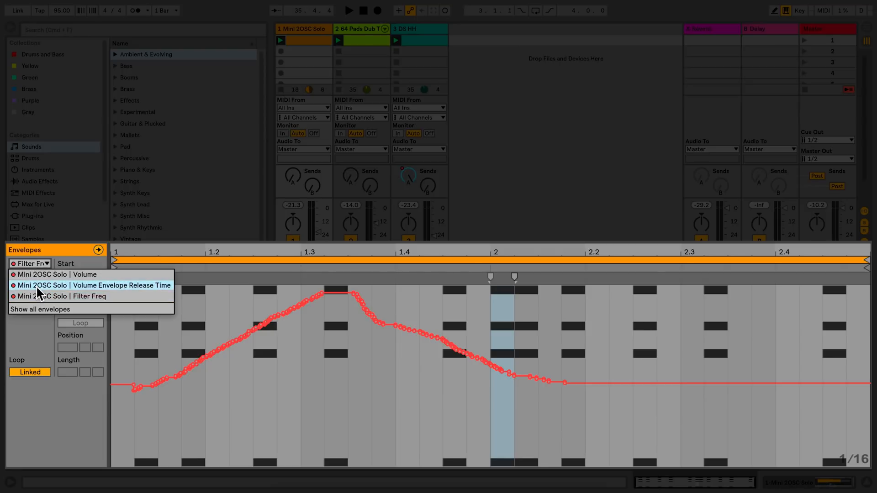
click(36, 287)
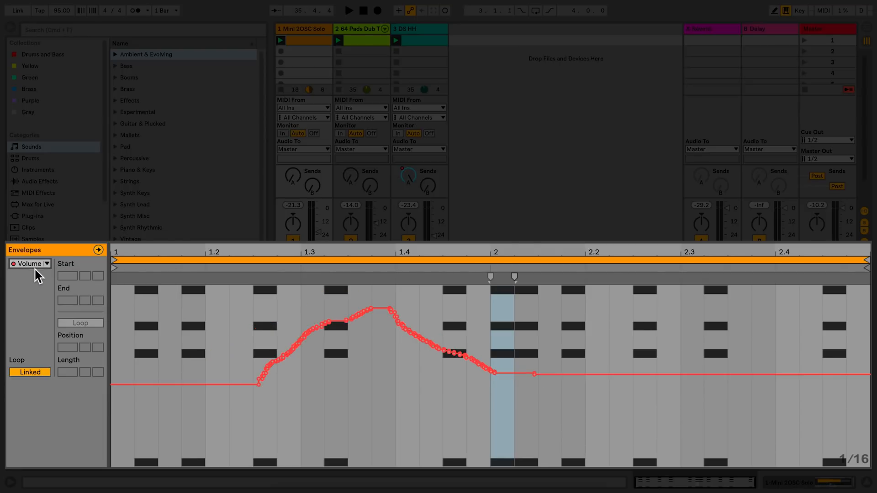
click(34, 266)
click(36, 274)
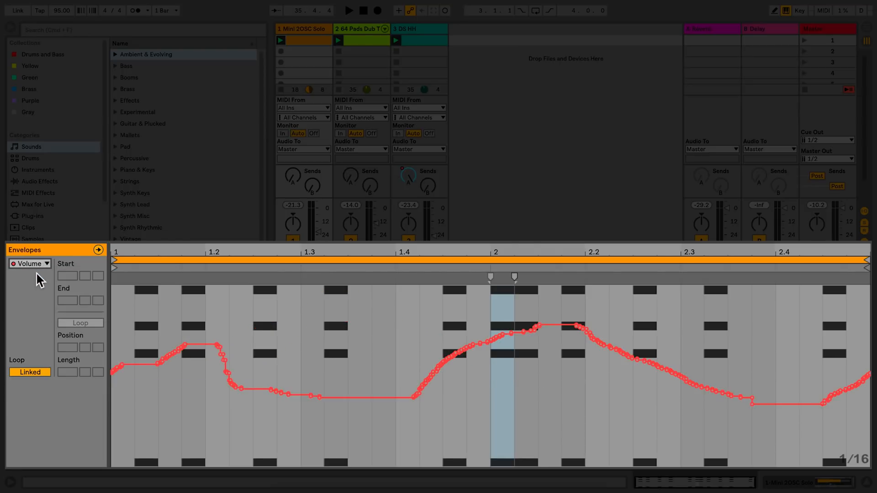
click(36, 267)
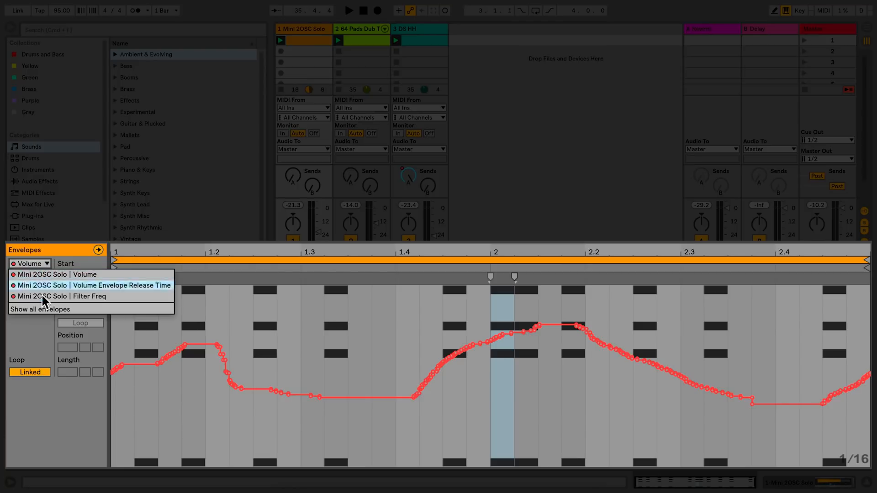
click(42, 309)
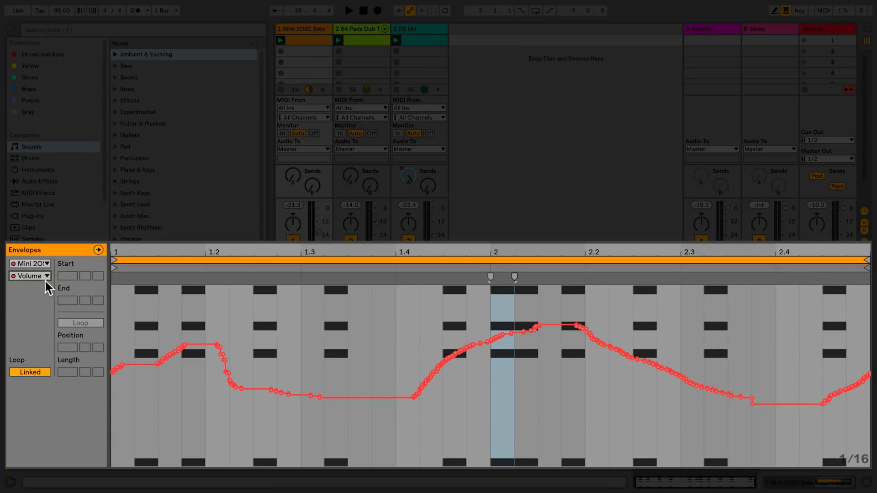
Browse the MIDI Ctrl envelopes, then select the Mixer device's Track Panning envelope
click(45, 264)
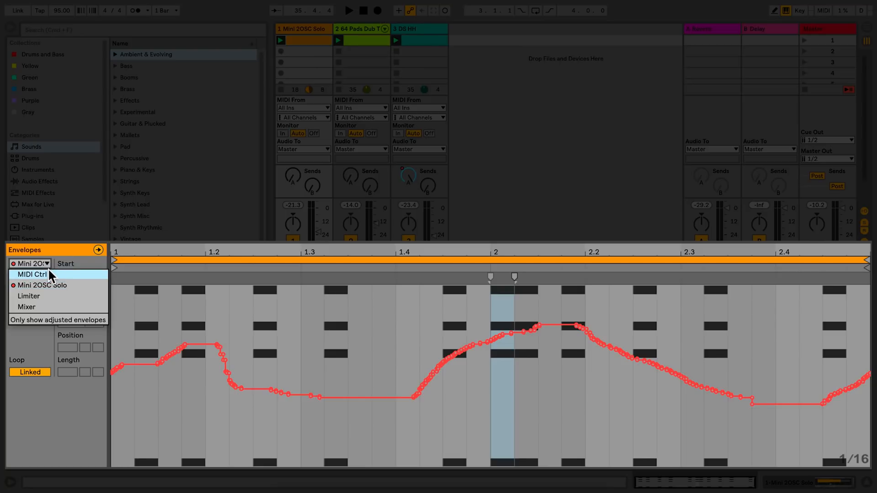
click(48, 269)
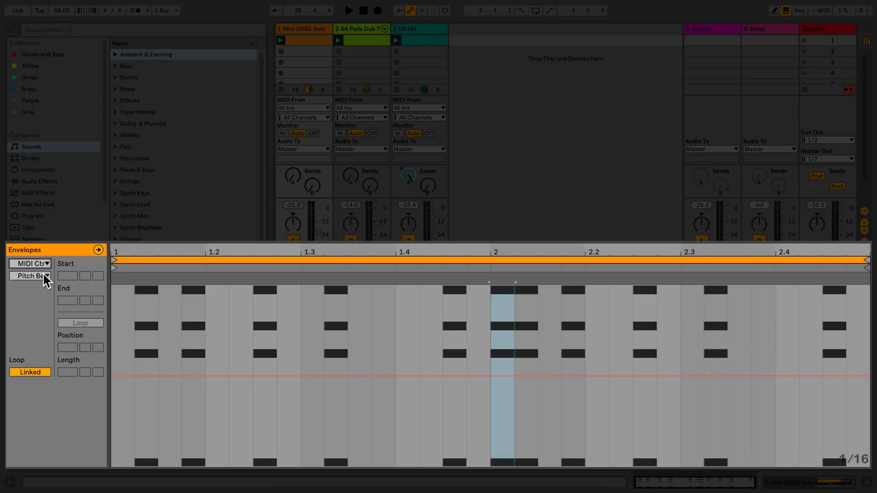
click(43, 262)
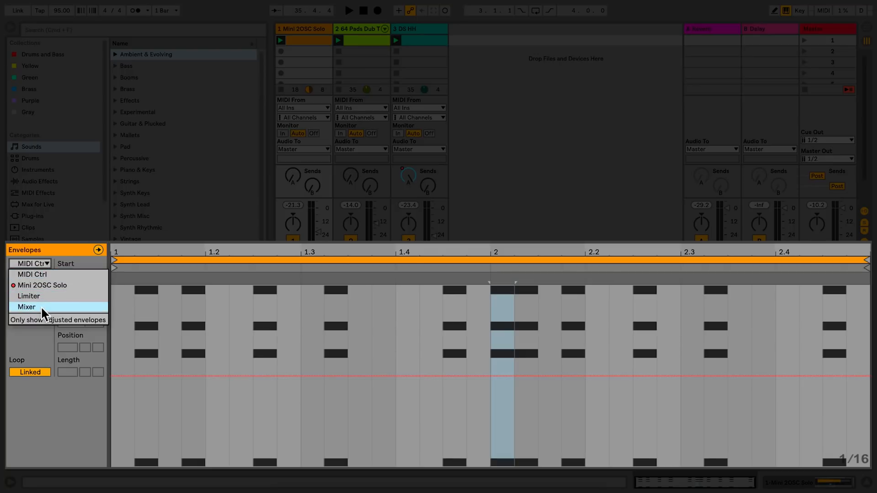
click(40, 306)
click(40, 276)
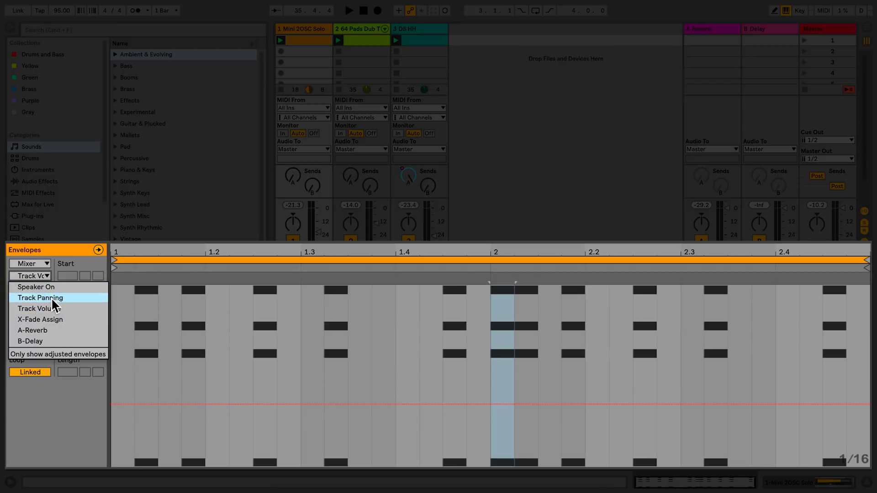
click(69, 297)
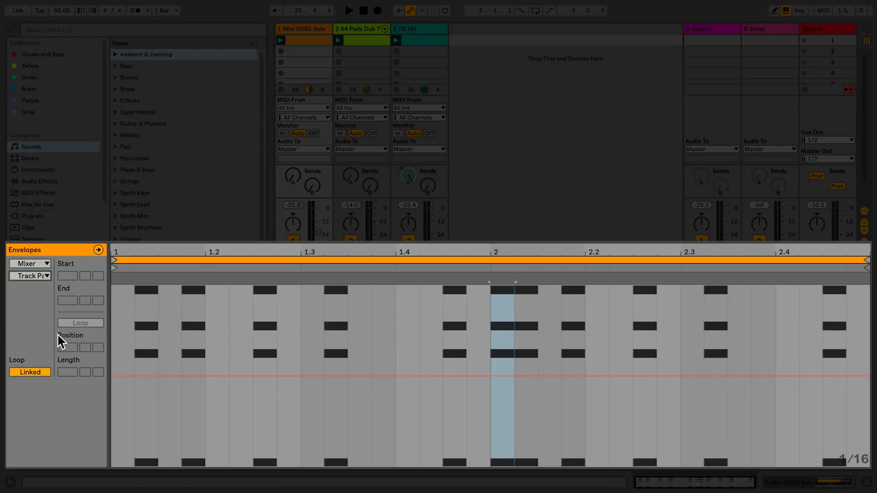
Add panning breakpoints at the start, 1.3, bar 2 and 2.3
click(113, 375)
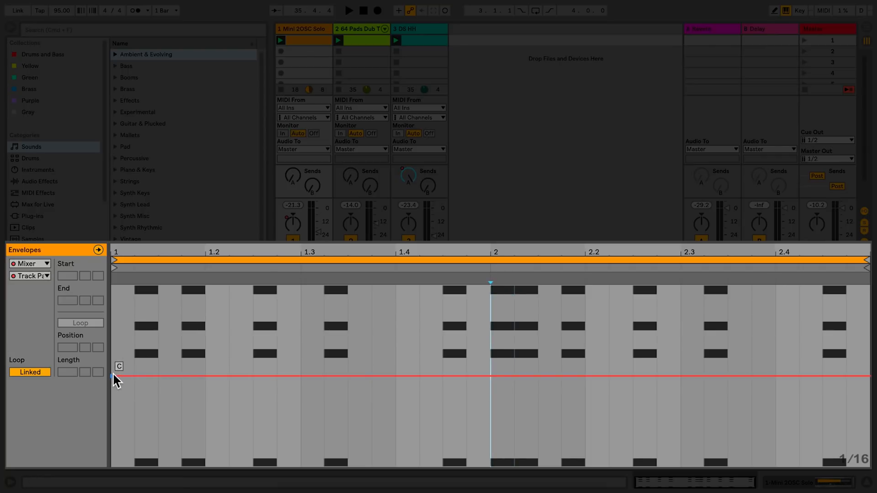
click(305, 377)
click(491, 376)
click(682, 376)
Raise the 2.3 point to 50R, pull the dip to 50L and shift it near 1.4, with playback running
drag(680, 376, 681, 286)
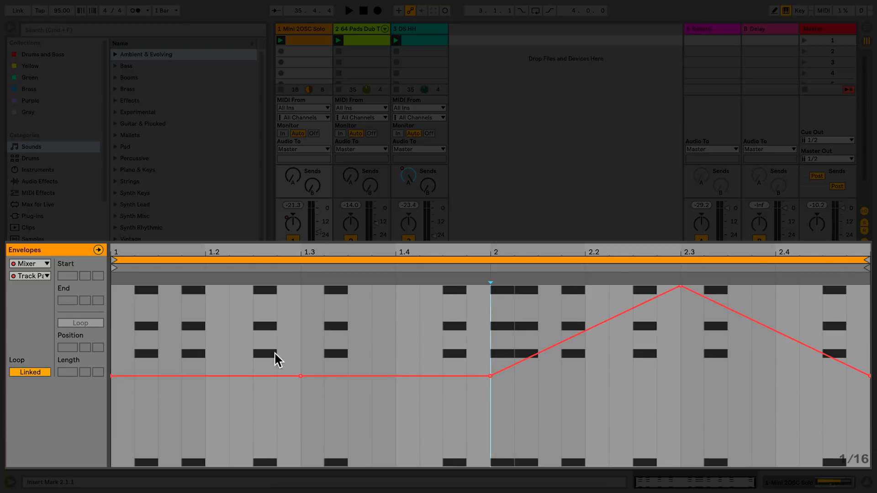
drag(300, 375, 302, 466)
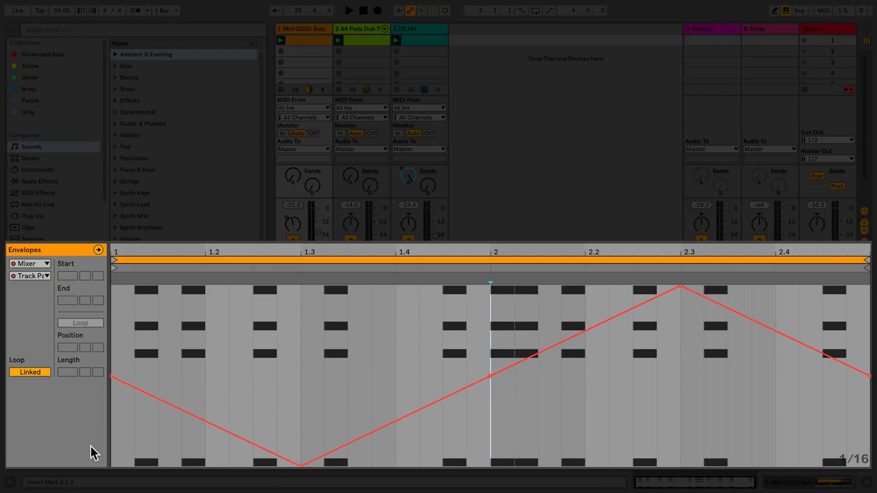
key(space)
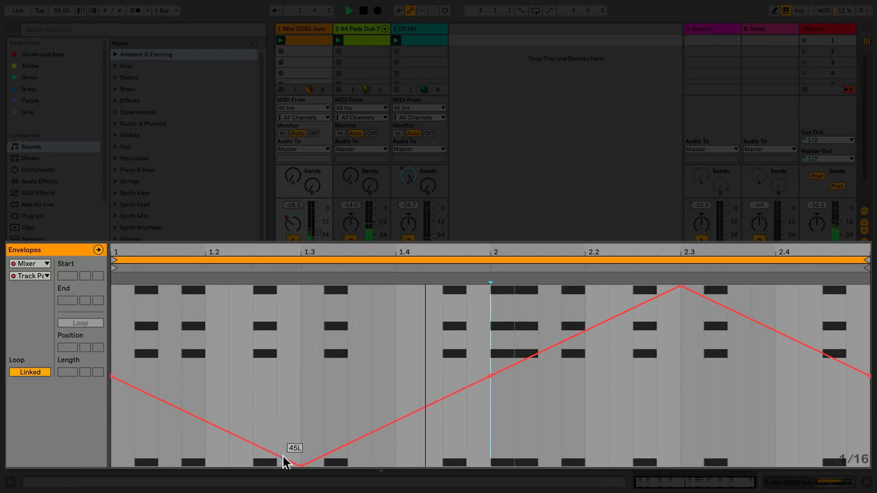
drag(301, 466, 398, 466)
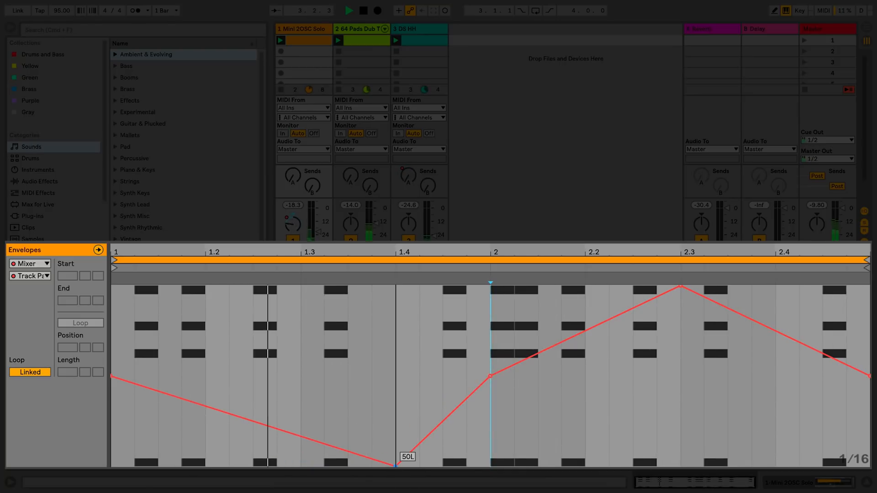
Set the envelope grid to Fixed 1/4, reposition the hard-left dip, and curve the opening slope into it
right_click(393, 365)
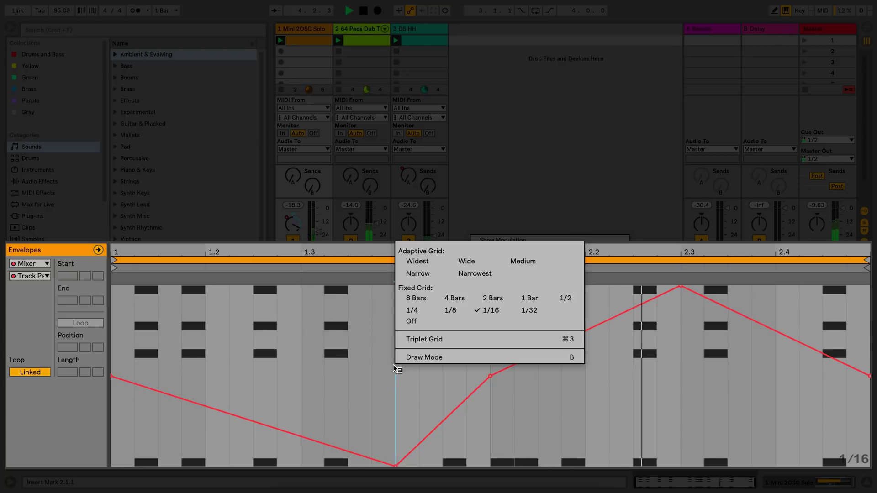
click(412, 310)
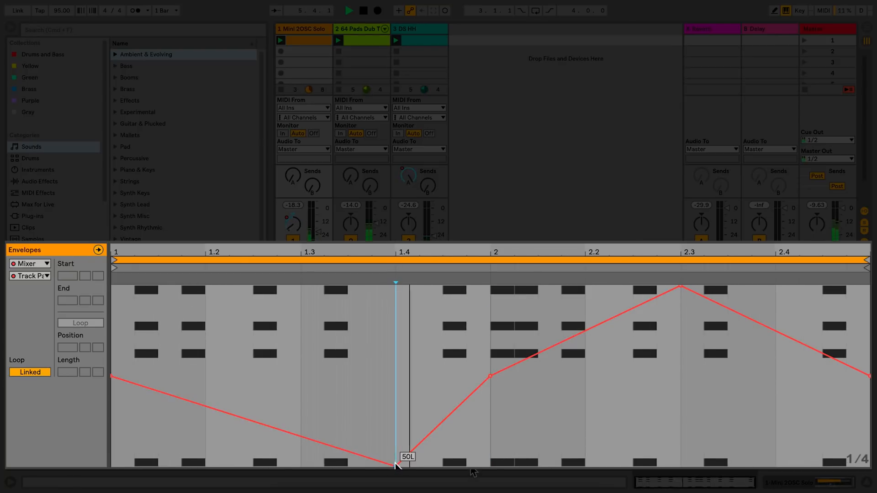
mouse_move(395, 465)
mouse_down()
mouse_move(301, 465)
mouse_move(380, 453)
mouse_up()
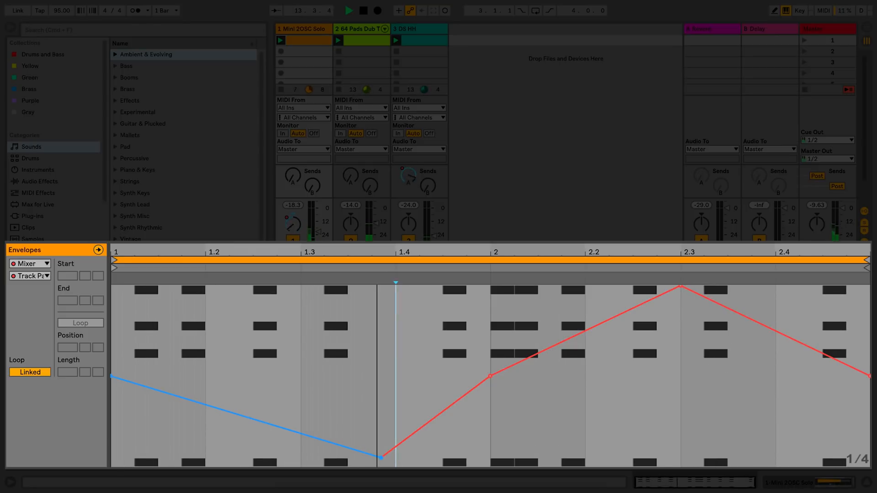
drag(232, 428, 234, 383)
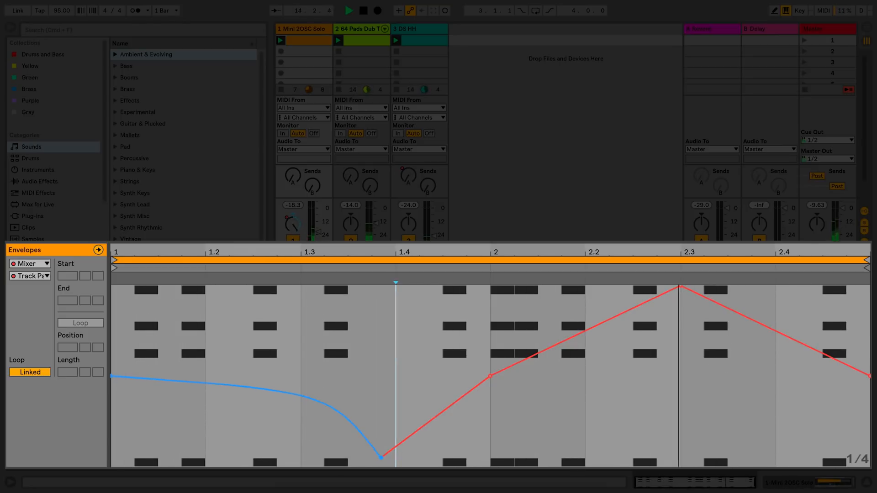
click(288, 418)
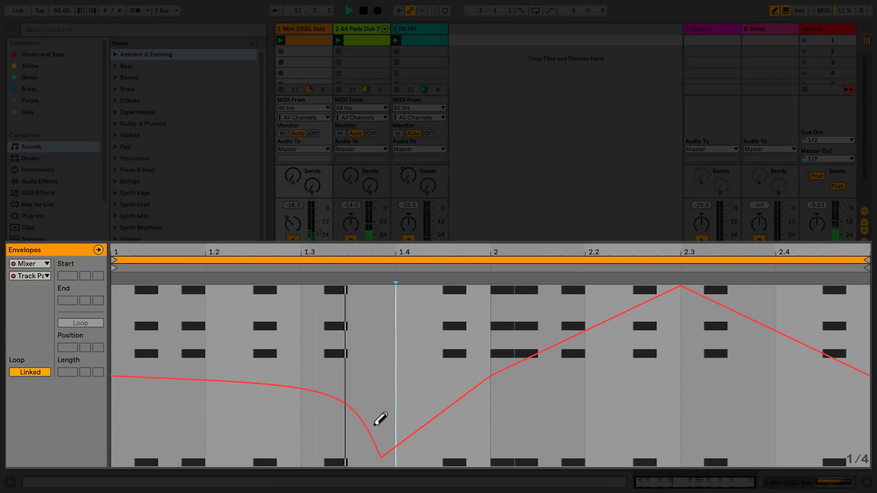
Pencil a stepped panning pattern, switch to a Fixed 1/32 grid, and redraw it as a smooth wave
mouse_move(141, 338)
mouse_down()
mouse_move(291, 334)
mouse_move(562, 353)
mouse_move(764, 305)
mouse_move(843, 350)
mouse_up()
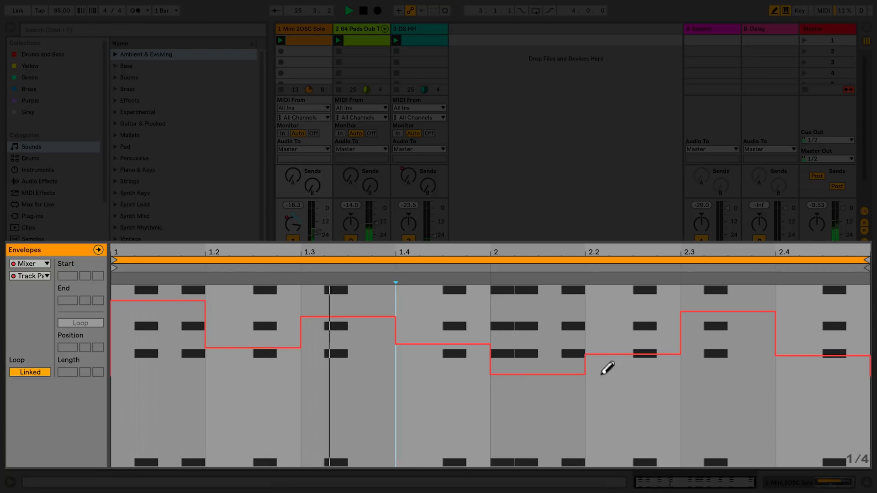
right_click(361, 387)
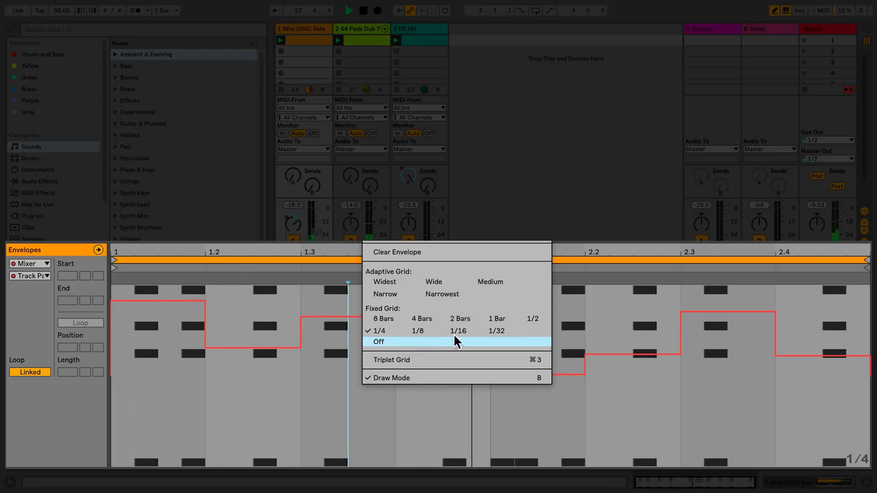
click(496, 331)
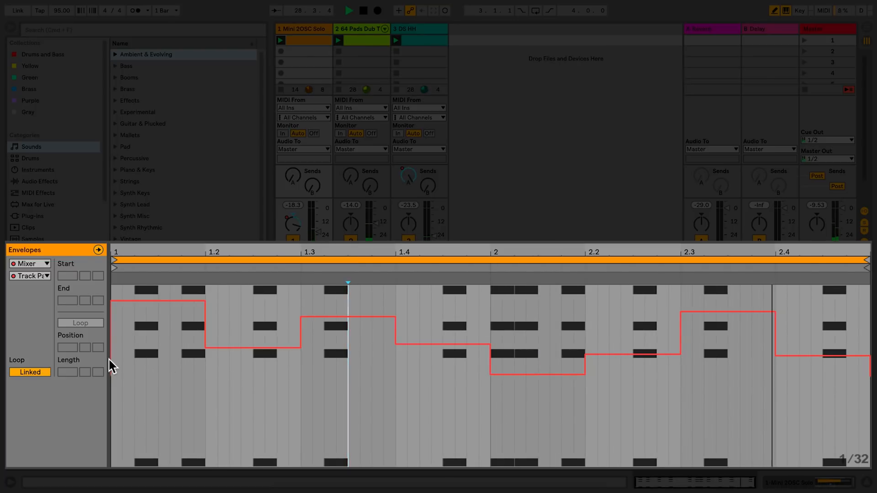
mouse_move(113, 353)
mouse_down()
mouse_move(240, 320)
mouse_move(871, 339)
mouse_up()
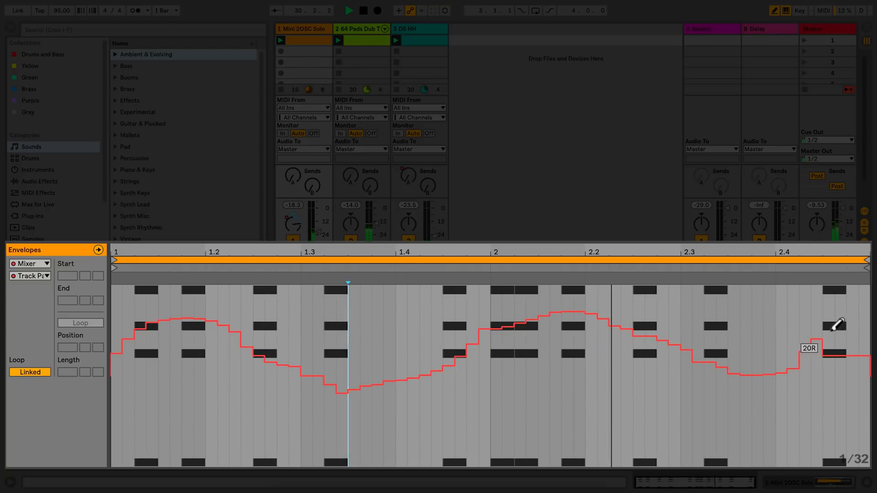